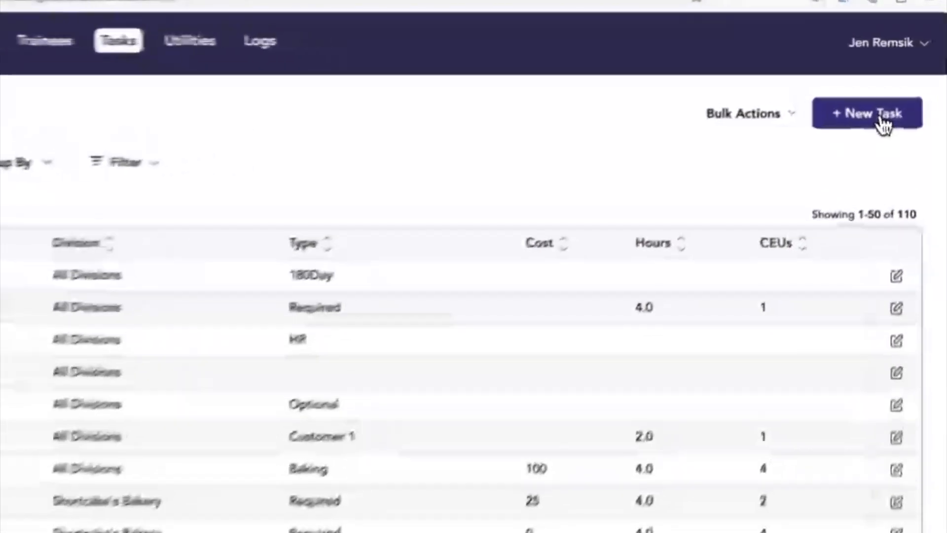
Start a new task and name it "Respectful Workplace".
left_click(883, 123)
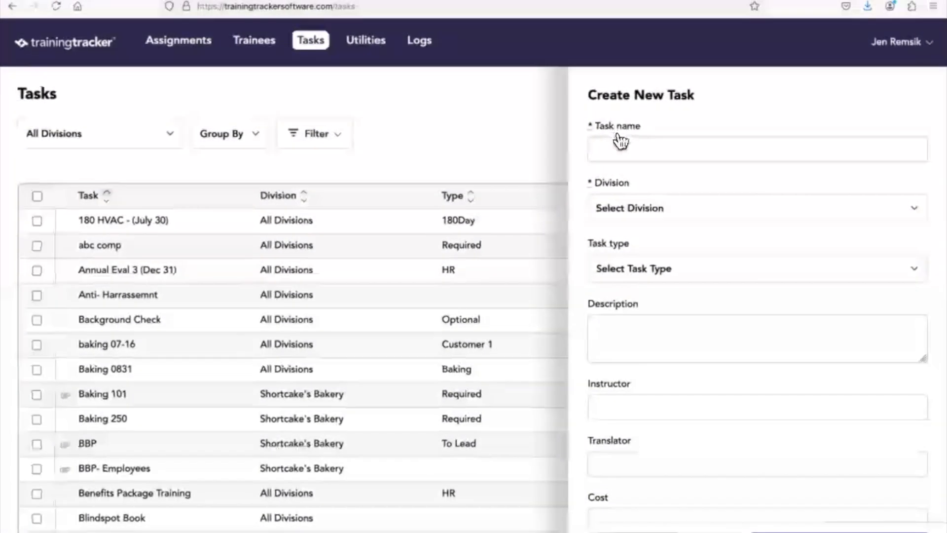
left_click(624, 210)
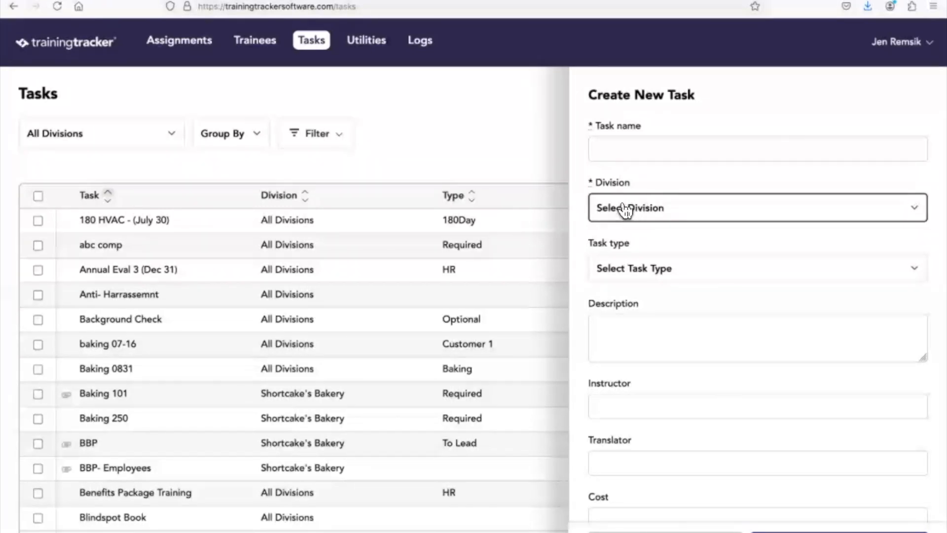
left_click(616, 156)
type("Respectfu")
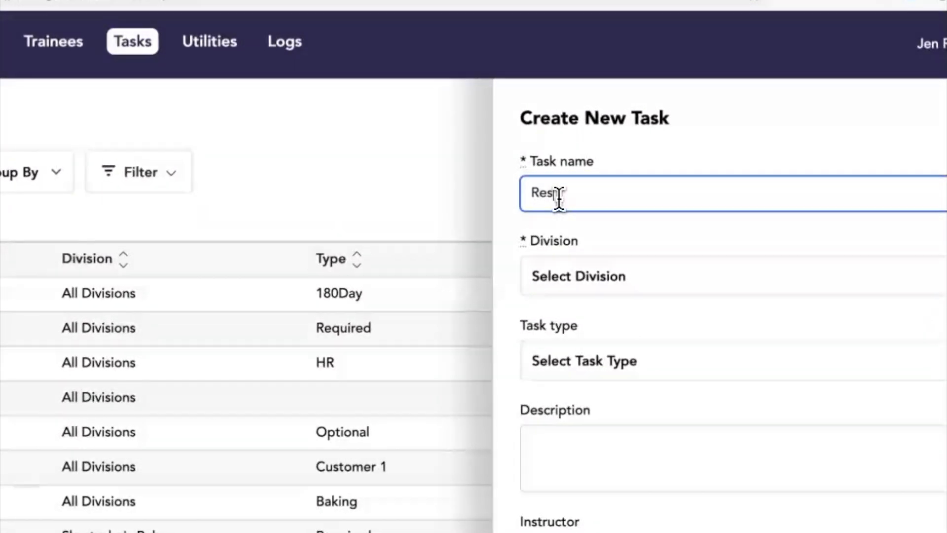
type("l Workplace")
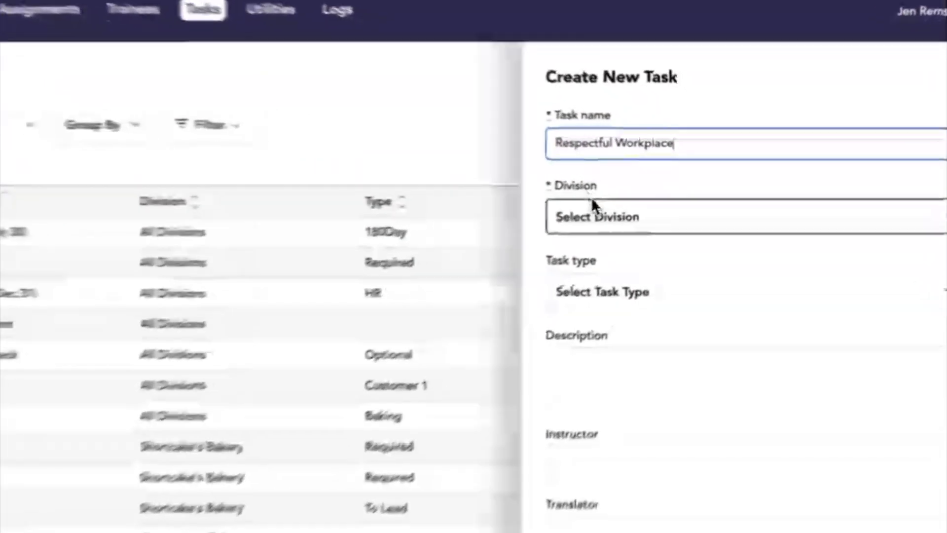
Assign the new task to All Divisions and set its task type to "HR -- All Divisions".
left_click(629, 202)
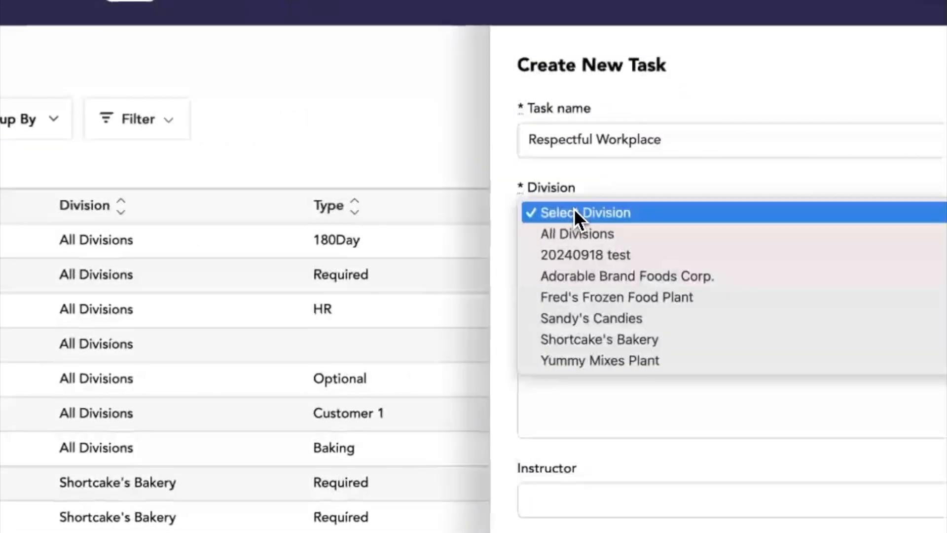
left_click(585, 233)
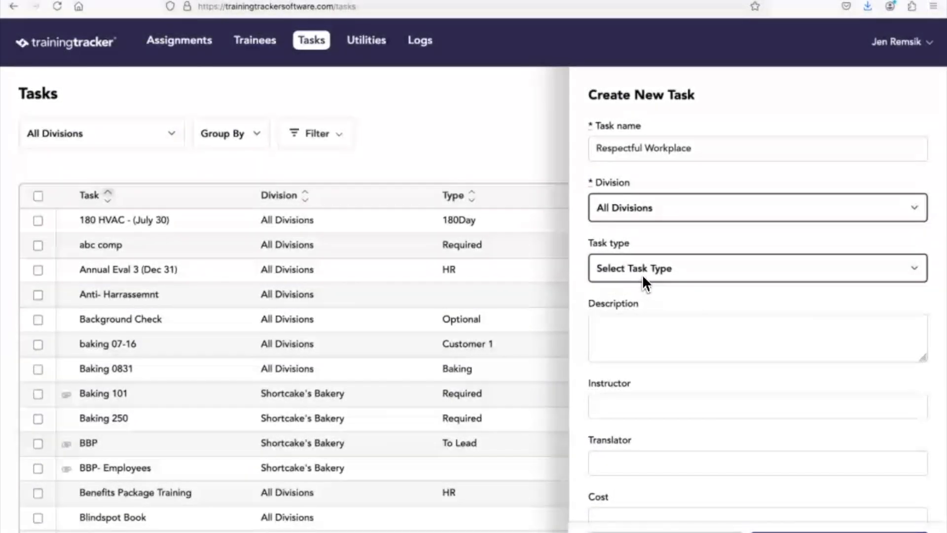
left_click(652, 268)
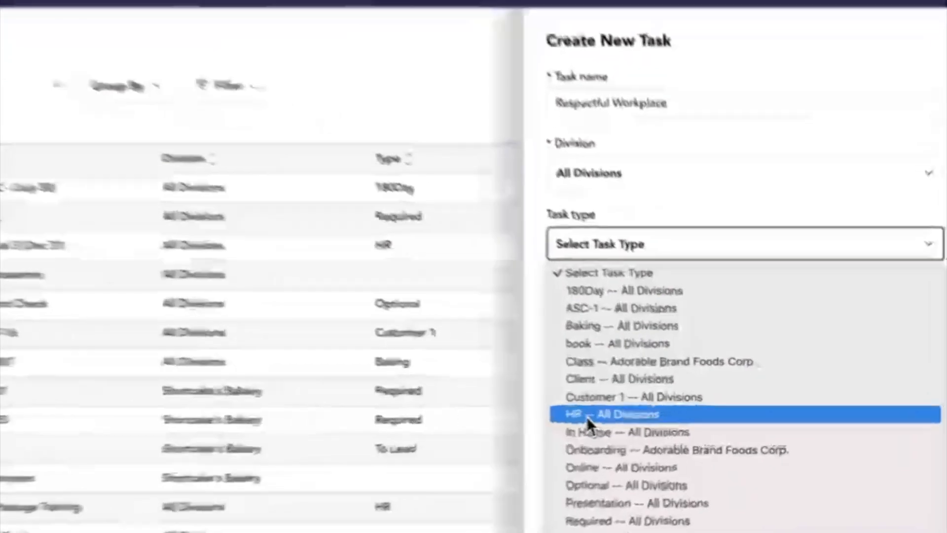
left_click(614, 414)
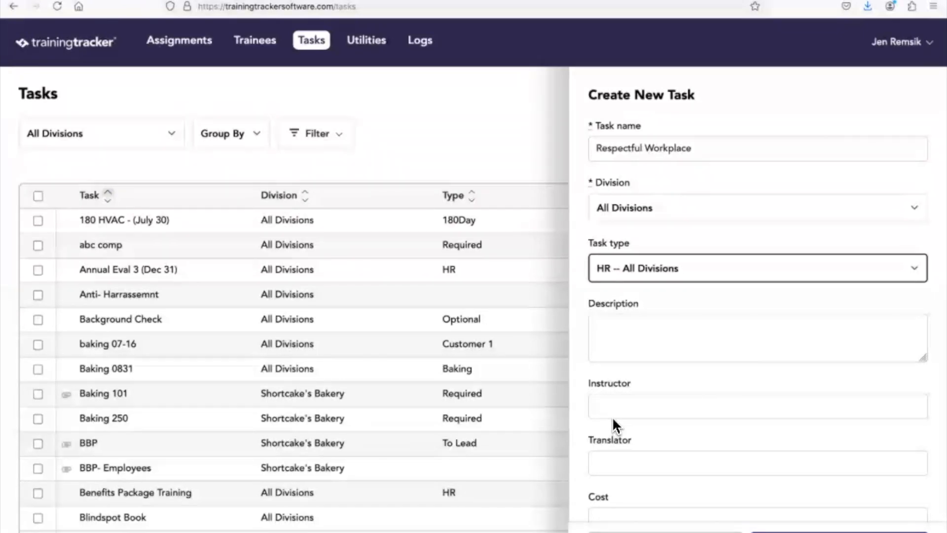
Set the new task's class hours to 1.5 and its CEUs to 0.
scroll(644, 421, "down", 2)
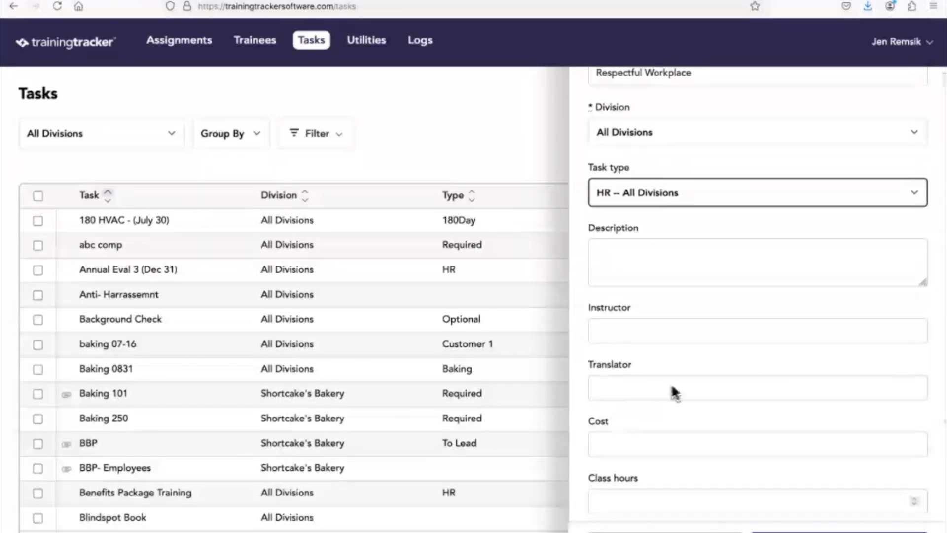
scroll(676, 390, "down", 2)
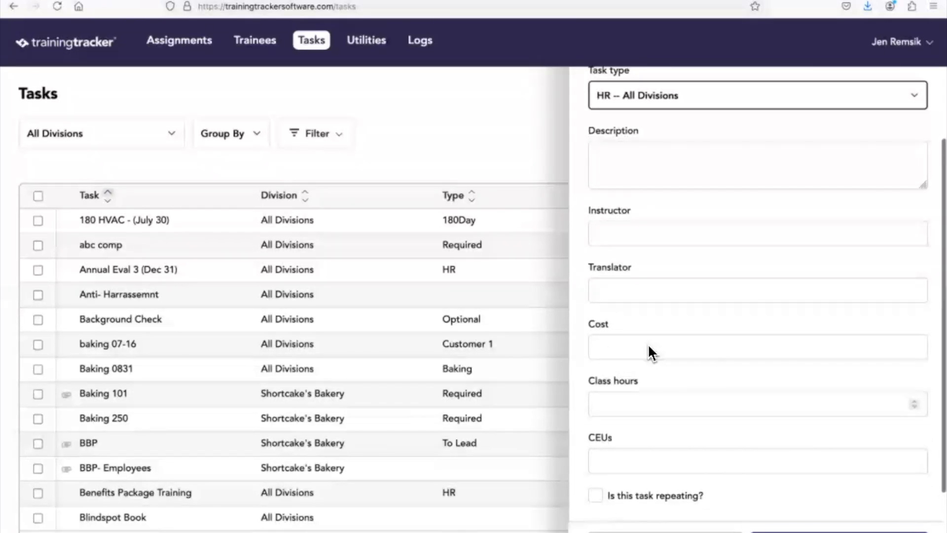
scroll(630, 414, "down", 1)
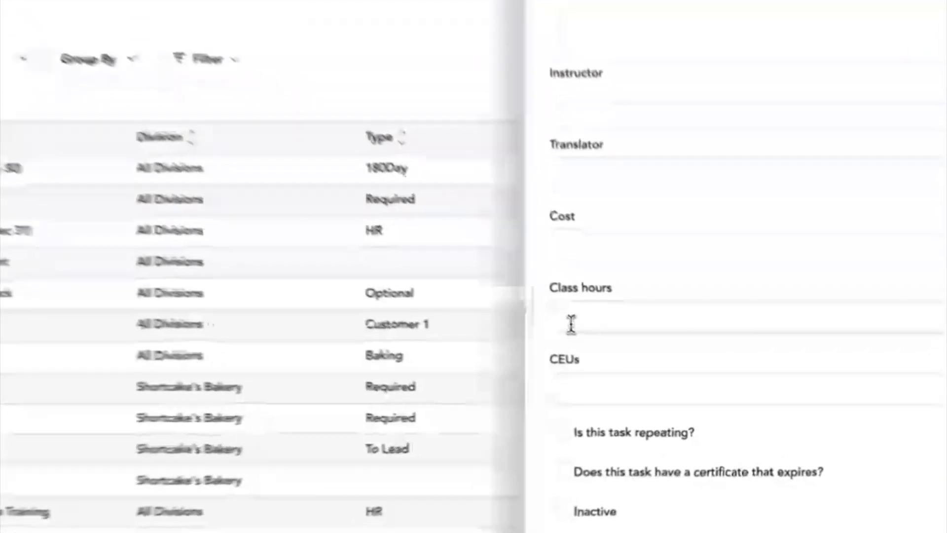
left_click(605, 343)
type("1.5")
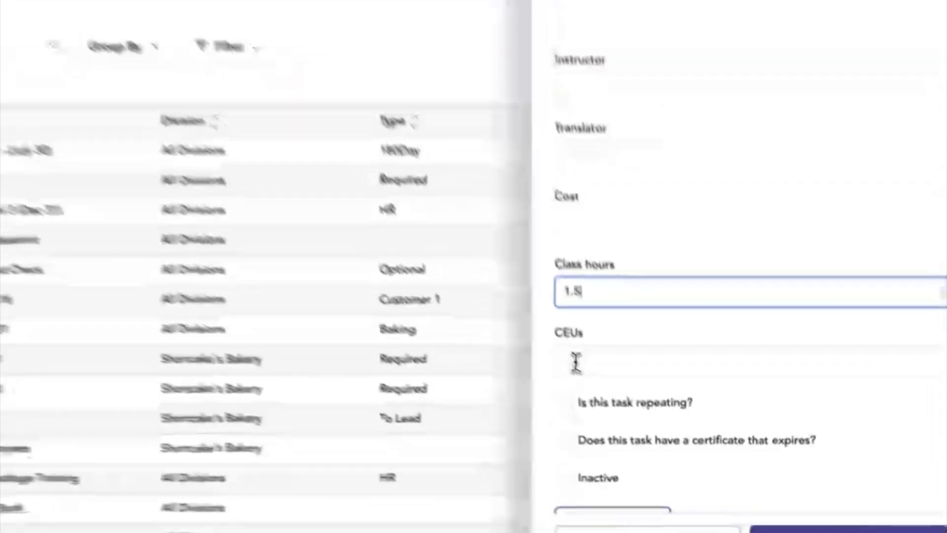
left_click(607, 398)
type("0")
Mark the new task as repeating, with a repeat interval of 1 year.
scroll(556, 352, "down", 2)
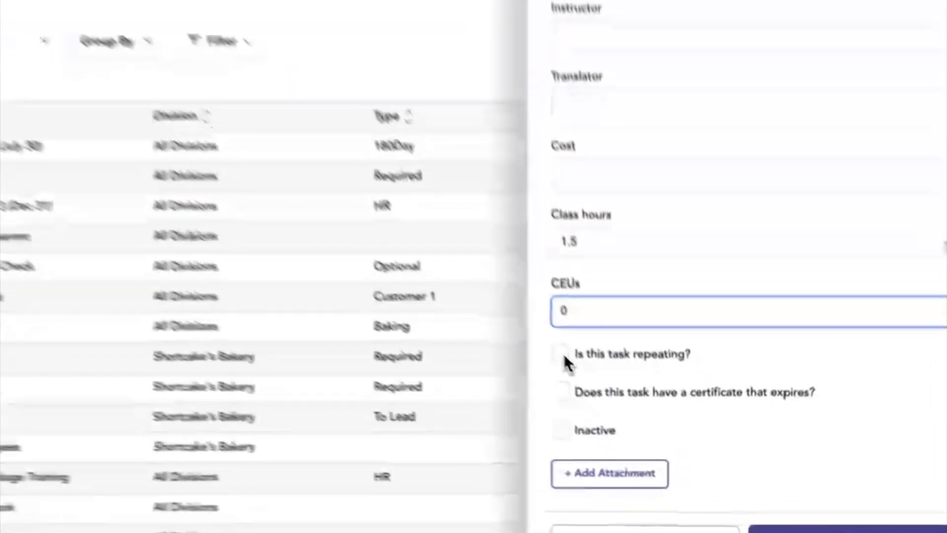
left_click(597, 391)
left_click(538, 408)
type("1")
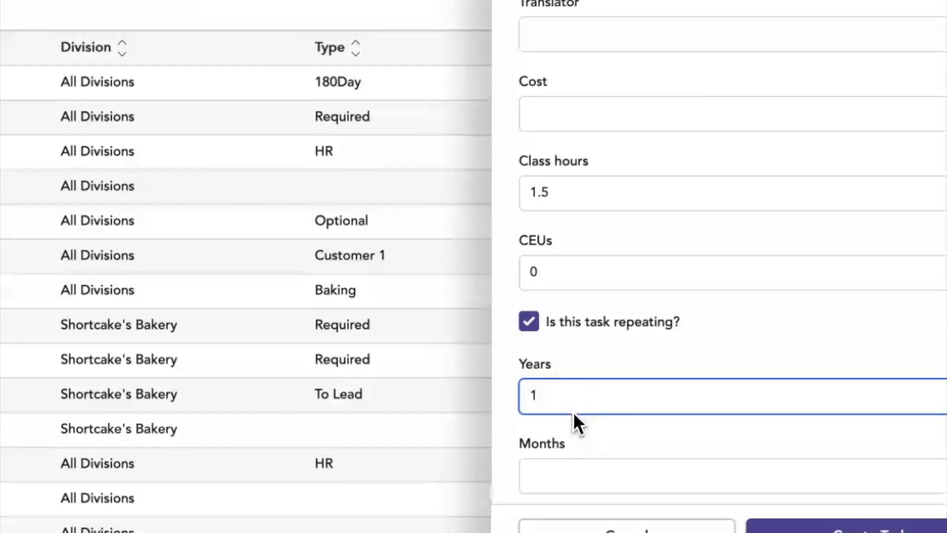
Give the task a certificate that expires after 1 year, and create the task.
scroll(561, 478, "down", 3)
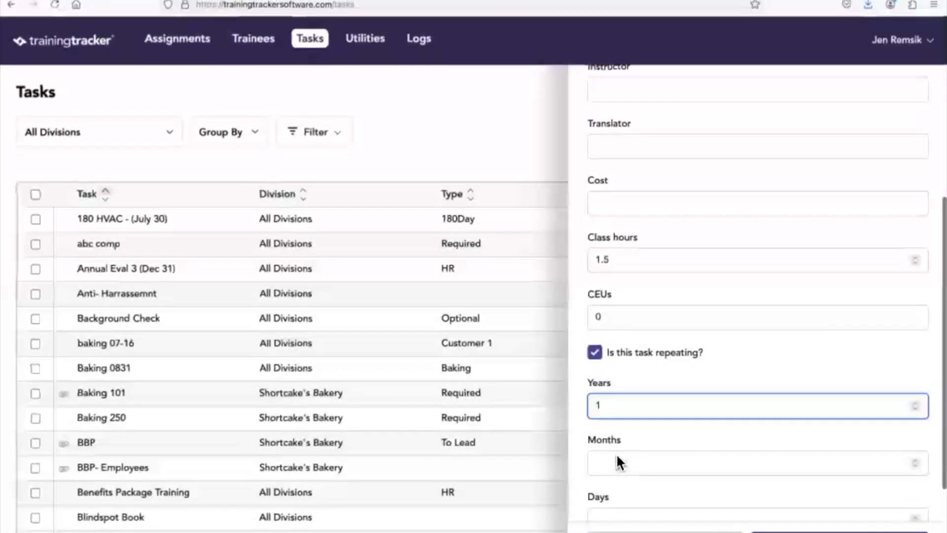
scroll(616, 446, "down", 1)
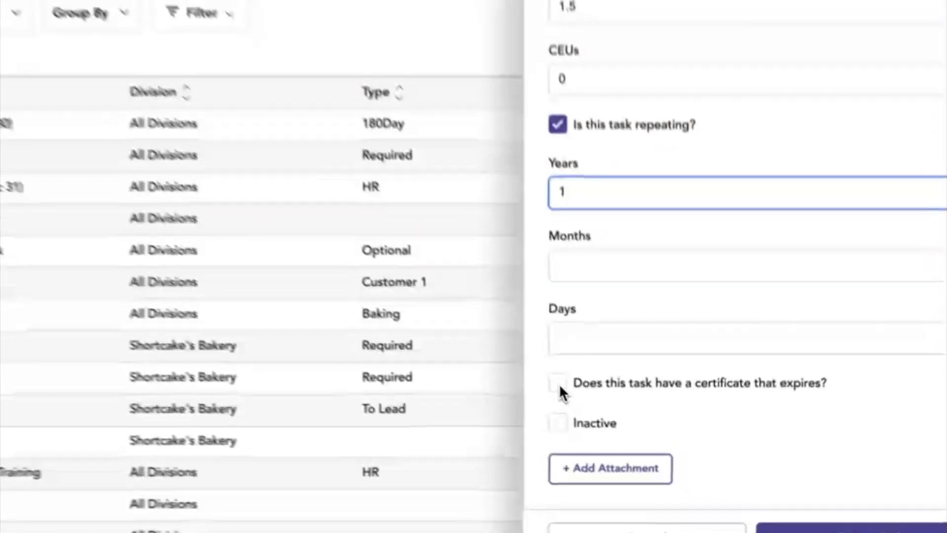
left_click(597, 424)
left_click(604, 480)
type("1")
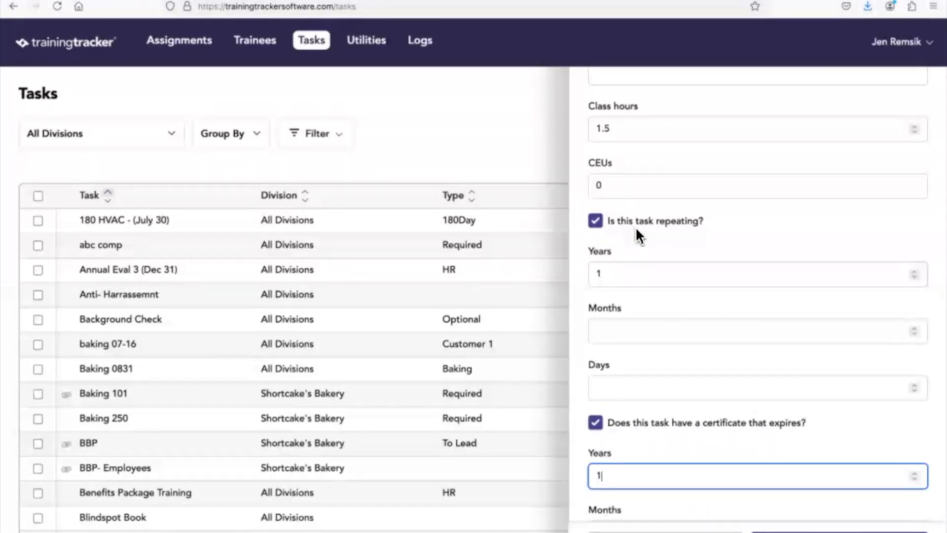
scroll(669, 333, "down", 3)
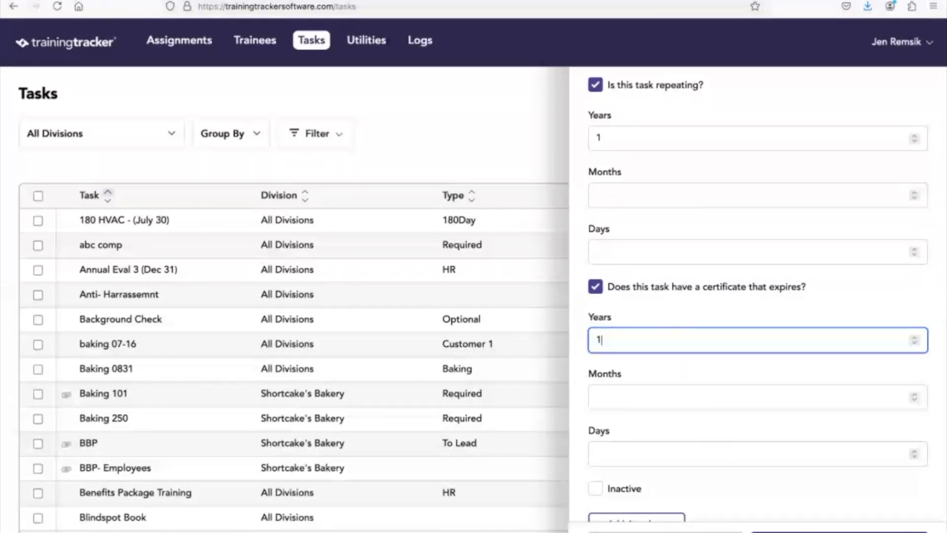
left_click(840, 531)
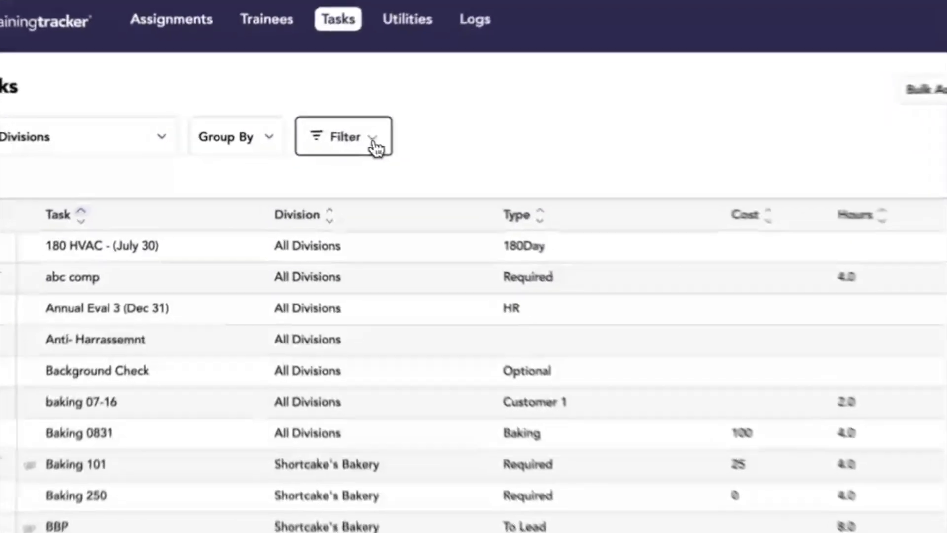
Filter the task list by task name, searching for "res" and applying "Respectful Workplace".
left_click(375, 147)
left_click(382, 232)
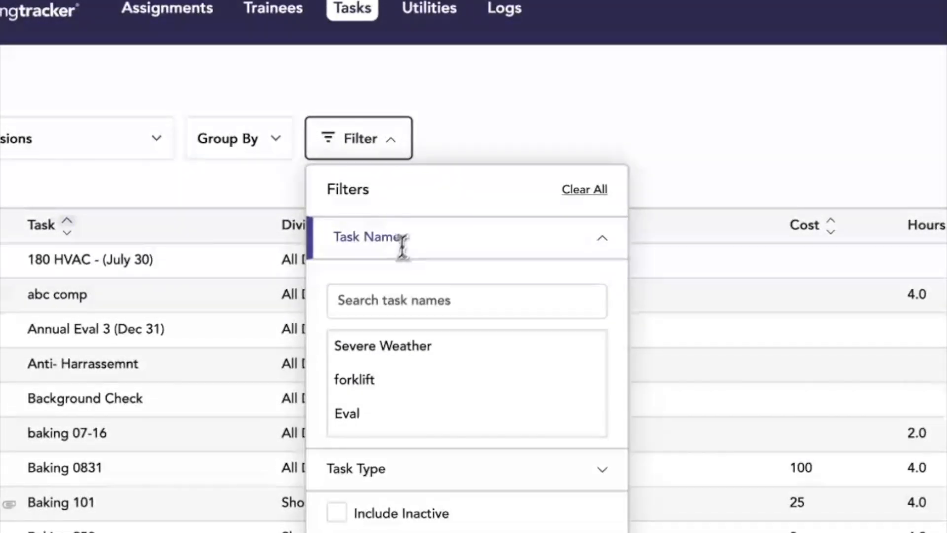
left_click(372, 298)
type("res")
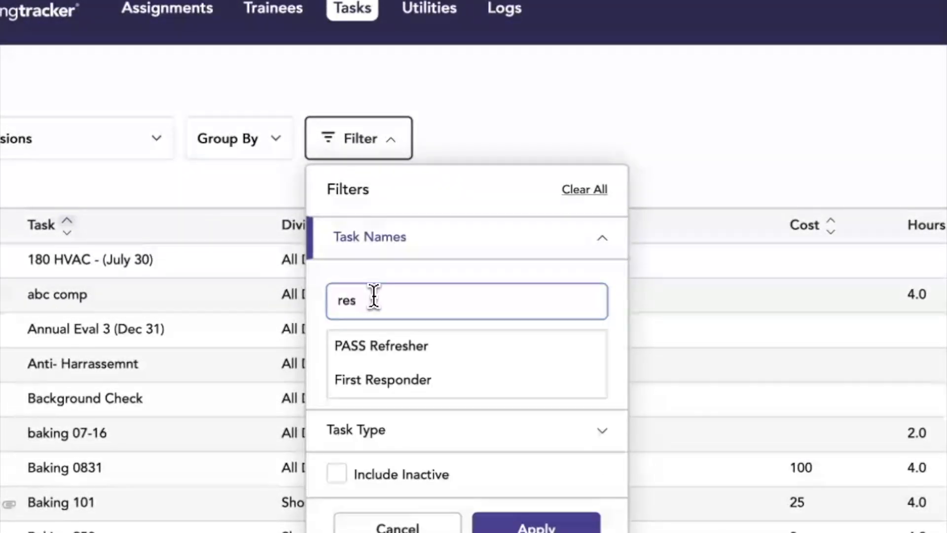
type("pe")
key("BackSpace")
key("BackSpace")
key("BackSpace")
key("BackSpace")
key("BackSpace")
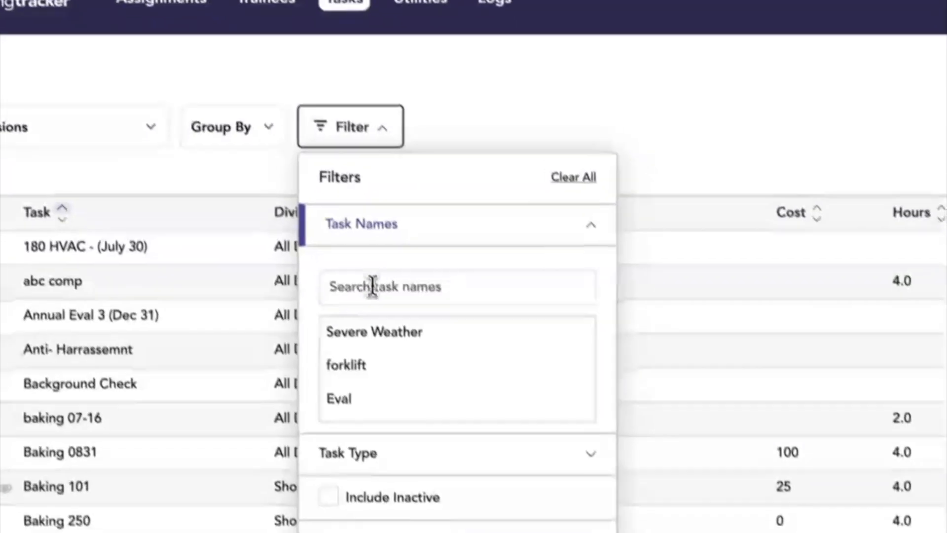
type("res")
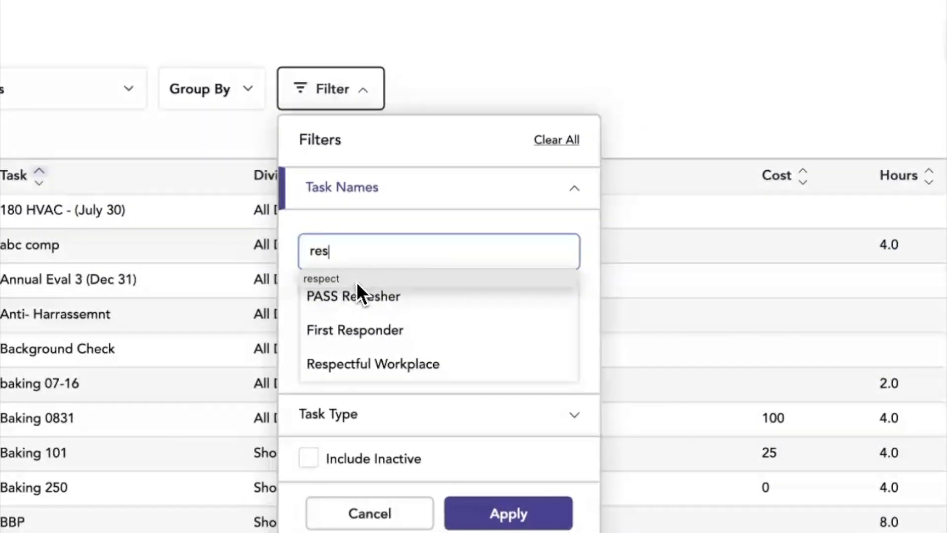
left_click(351, 367)
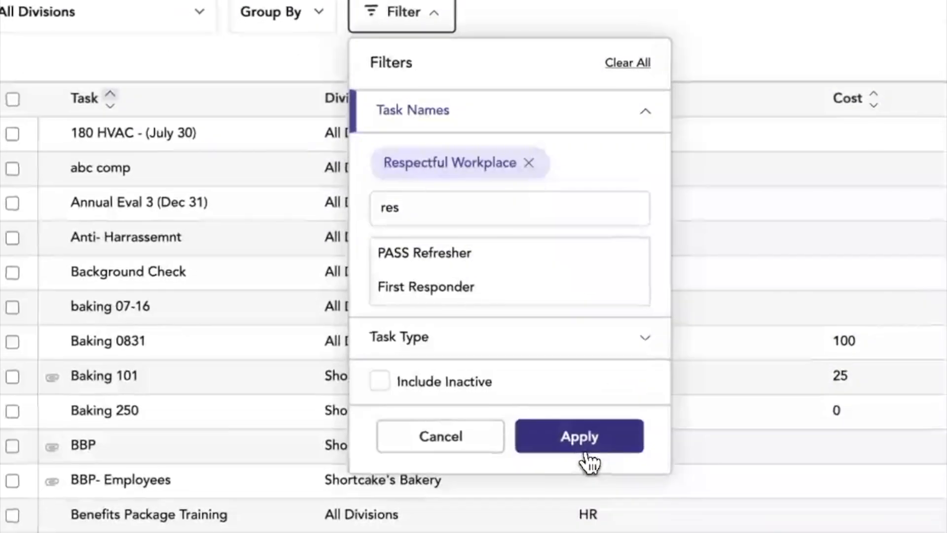
left_click(517, 520)
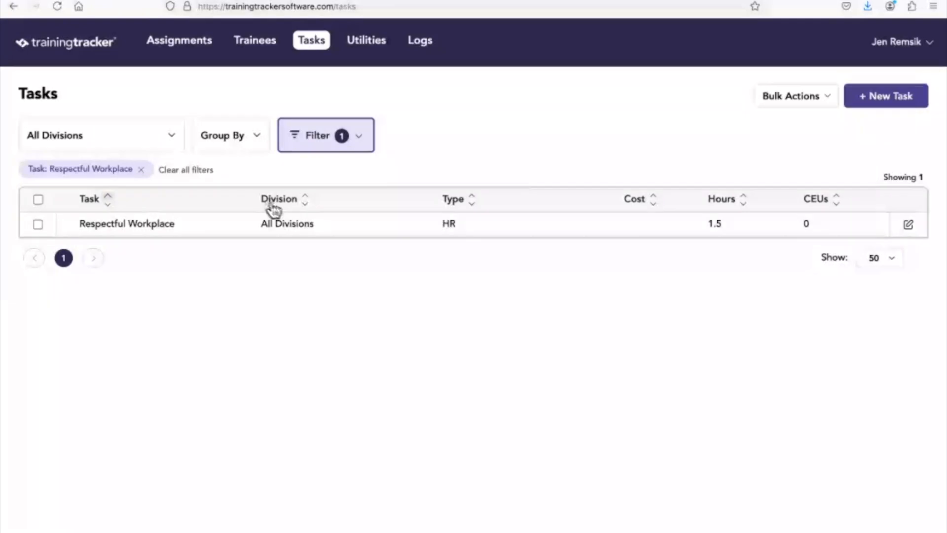
Edit the Respectful Workplace task to 2 class hours and 1 CEU, and save the update.
left_click(910, 226)
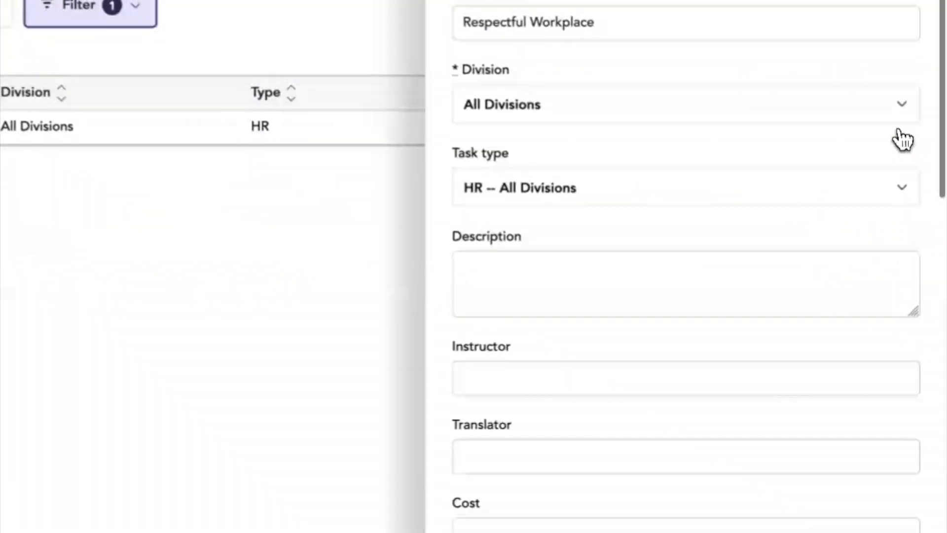
scroll(573, 301, "down", 6)
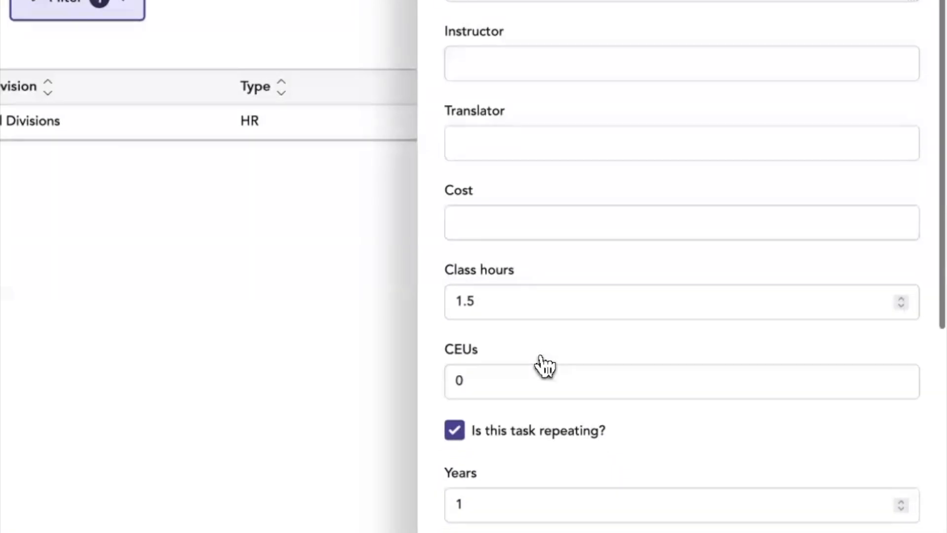
double_click(480, 309)
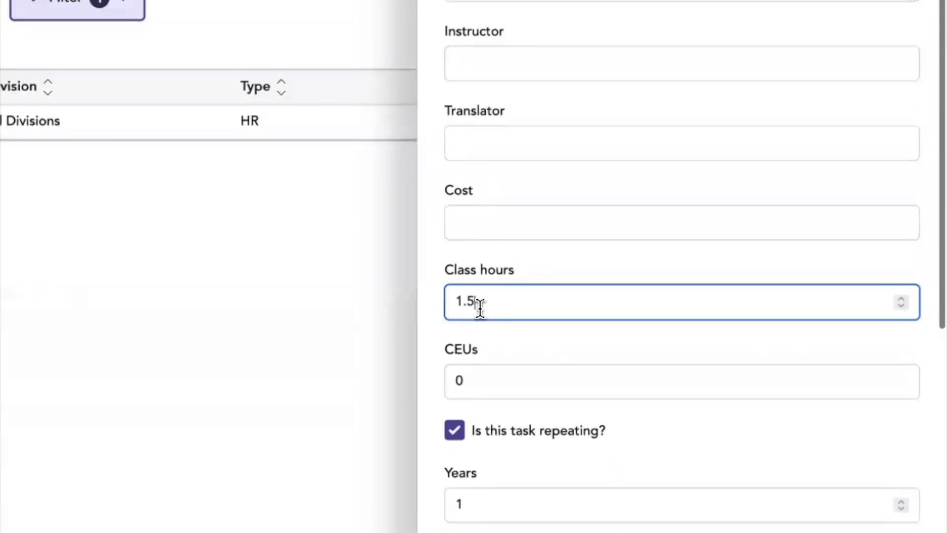
left_click(471, 383)
double_click(470, 389)
type("1")
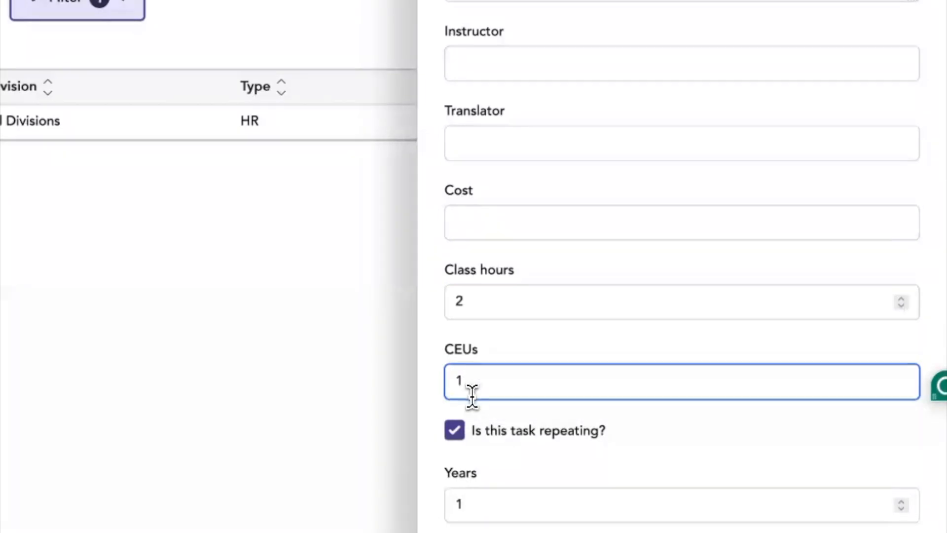
left_click(819, 525)
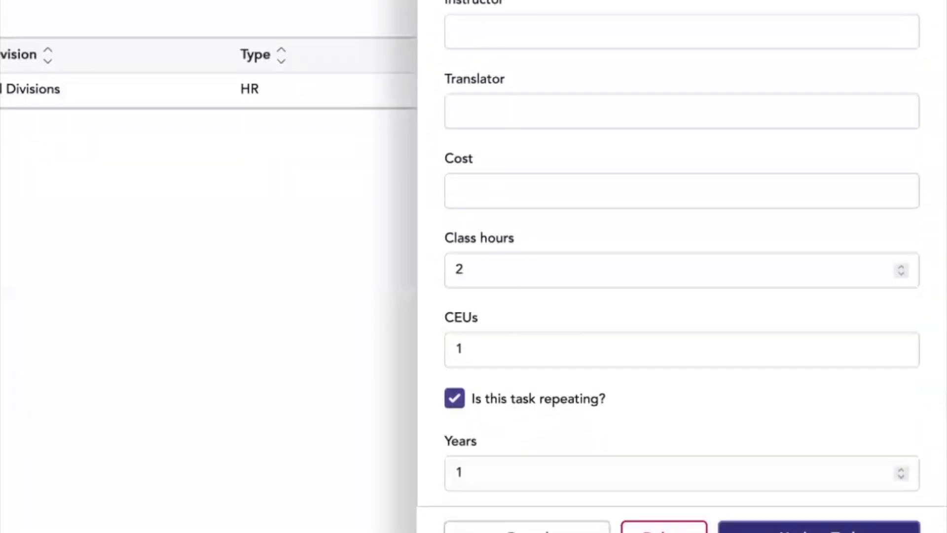